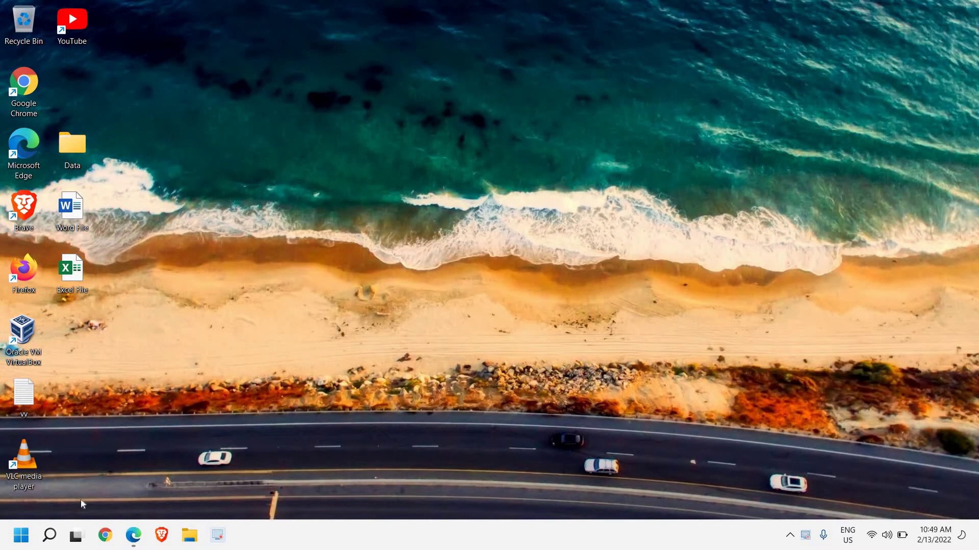
Step: Launch Device Manager from the quick-link menu and expand Network adapters
right_click(27, 536)
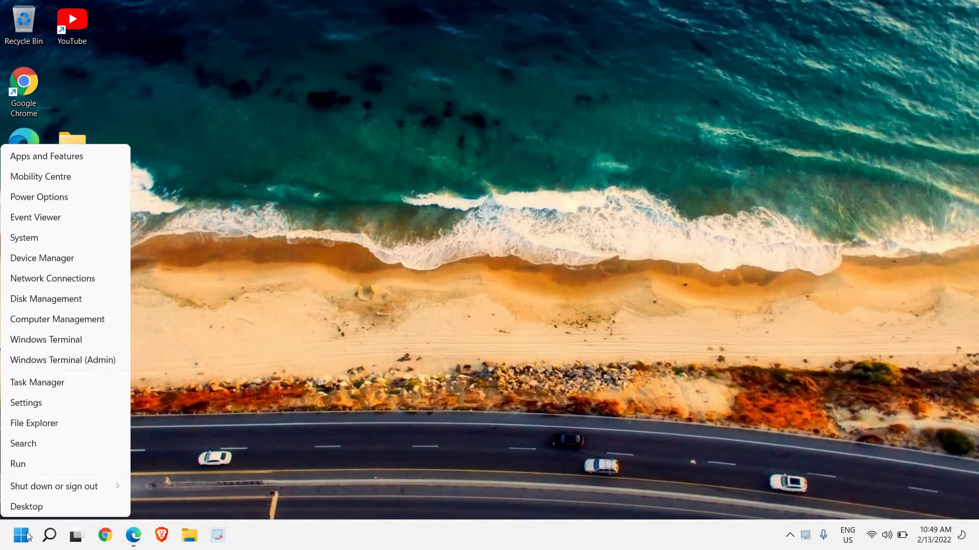
click(27, 259)
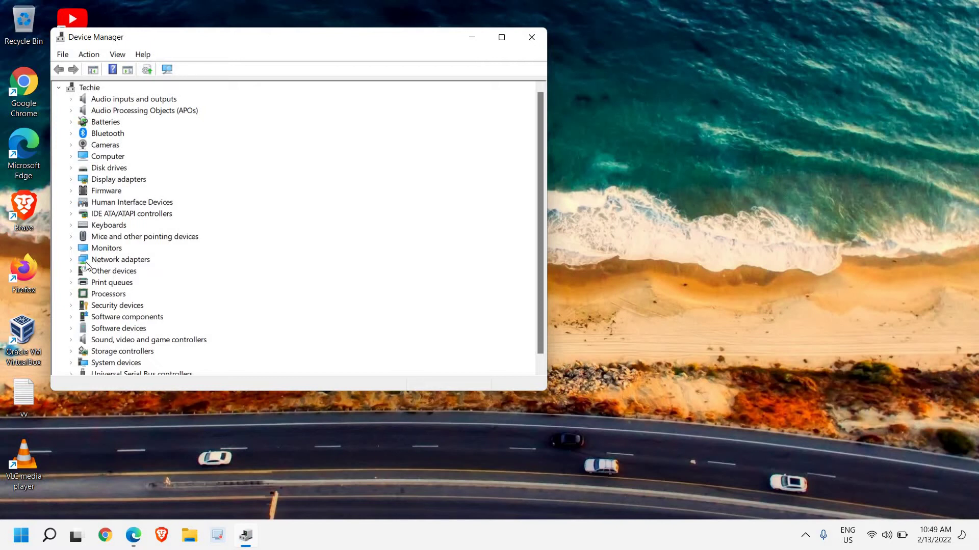
click(86, 263)
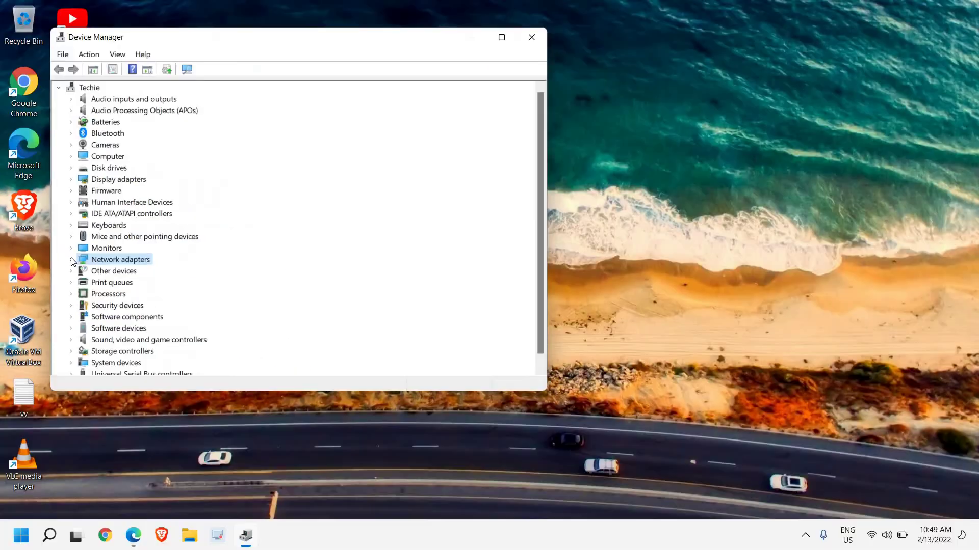
click(71, 260)
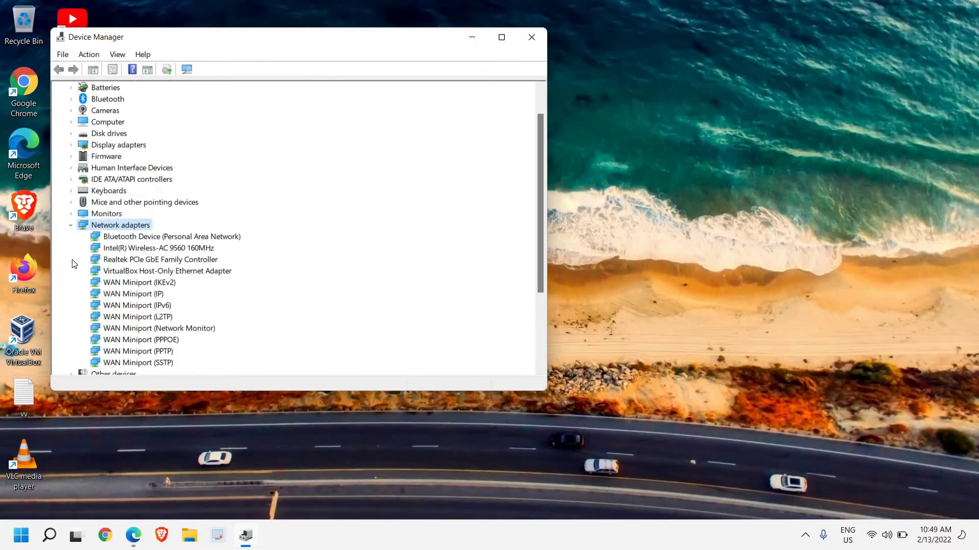
click(166, 248)
scroll(241, 292, down, 1)
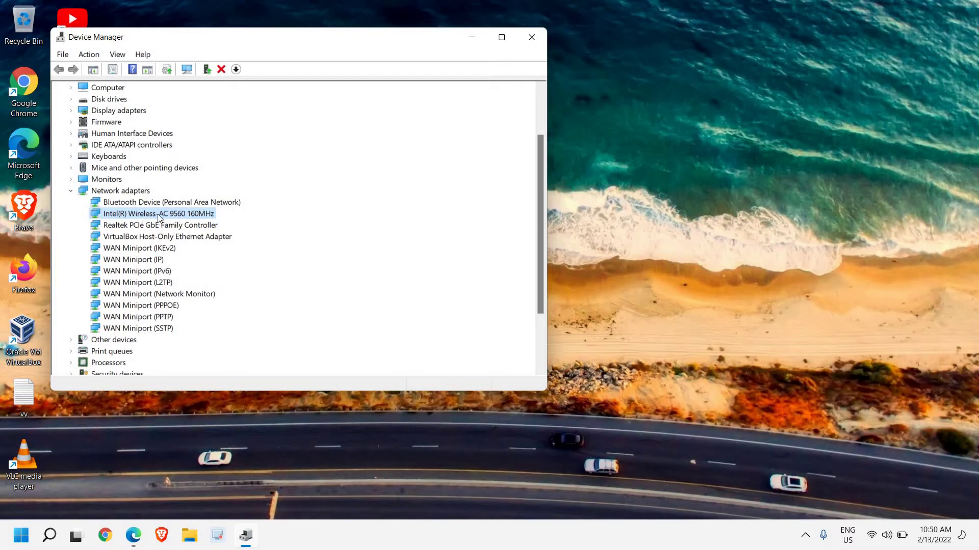
Step: Open the Properties of the Intel(R) Wireless-AC 9560 160MHz adapter
double_click(123, 210)
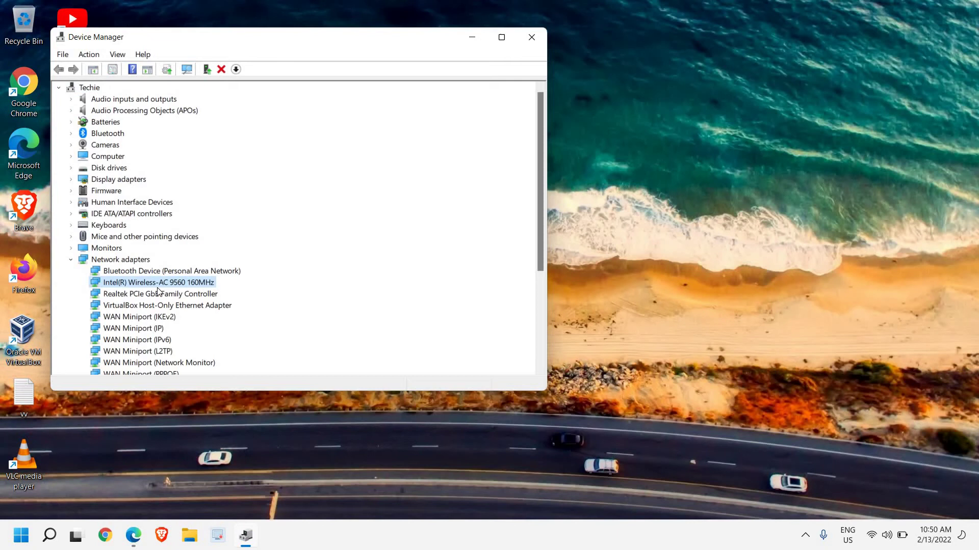
scroll(168, 320, down, 1)
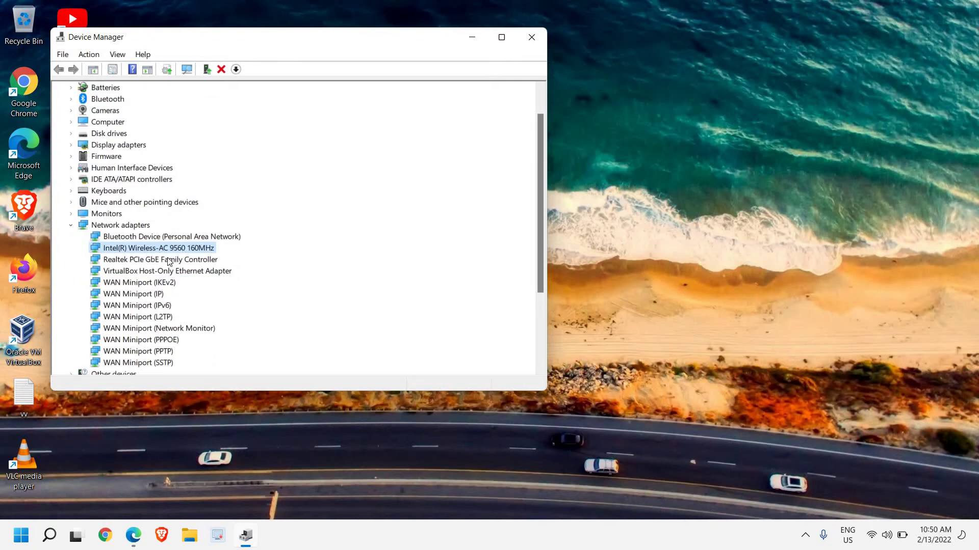
right_click(139, 251)
click(166, 321)
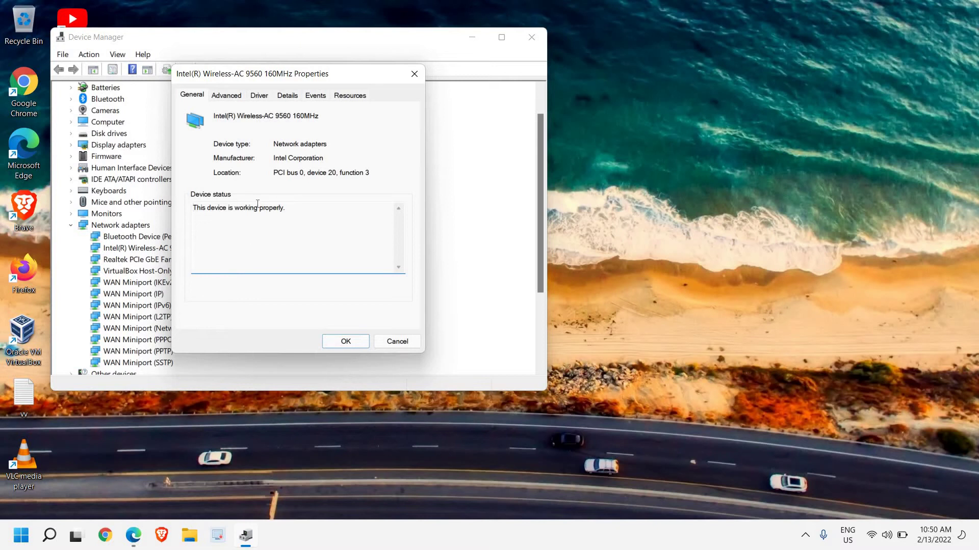
Step: On the Advanced tab, review Channel Width for 5GHz and keep Fat Channel Intolerant at Disabled
click(233, 98)
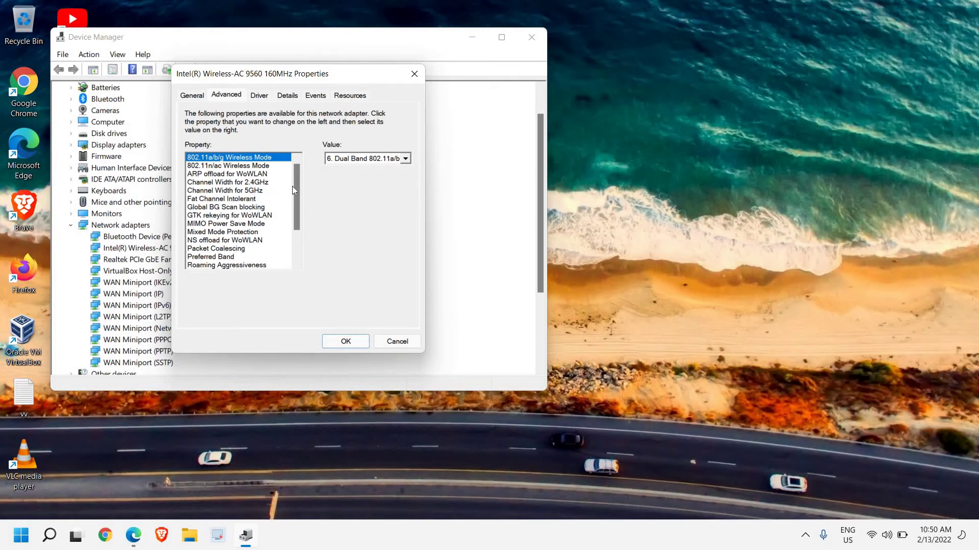
click(212, 192)
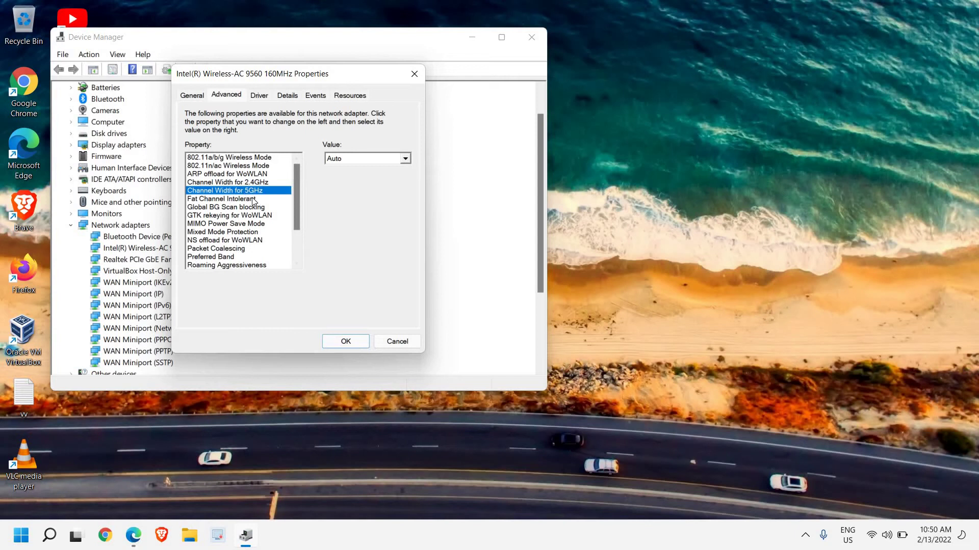
click(204, 199)
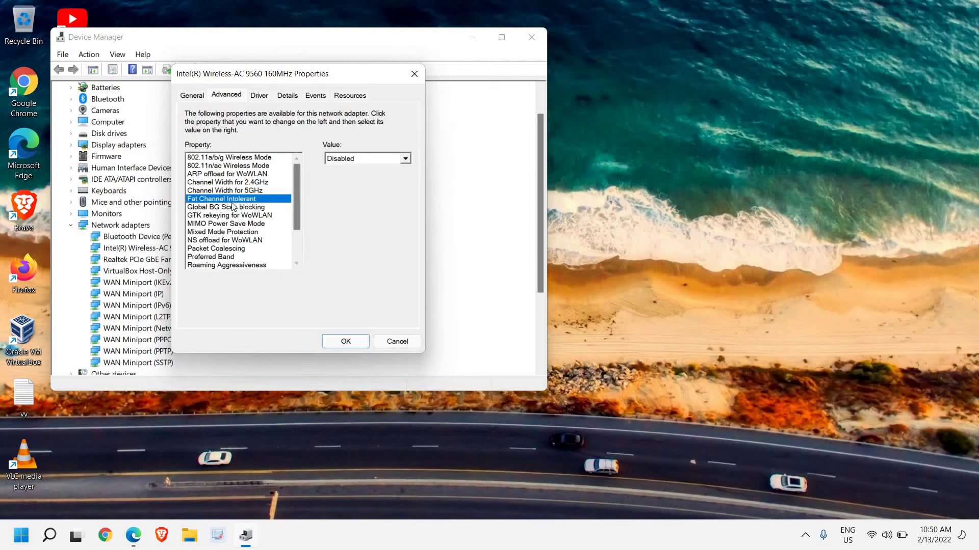
click(336, 162)
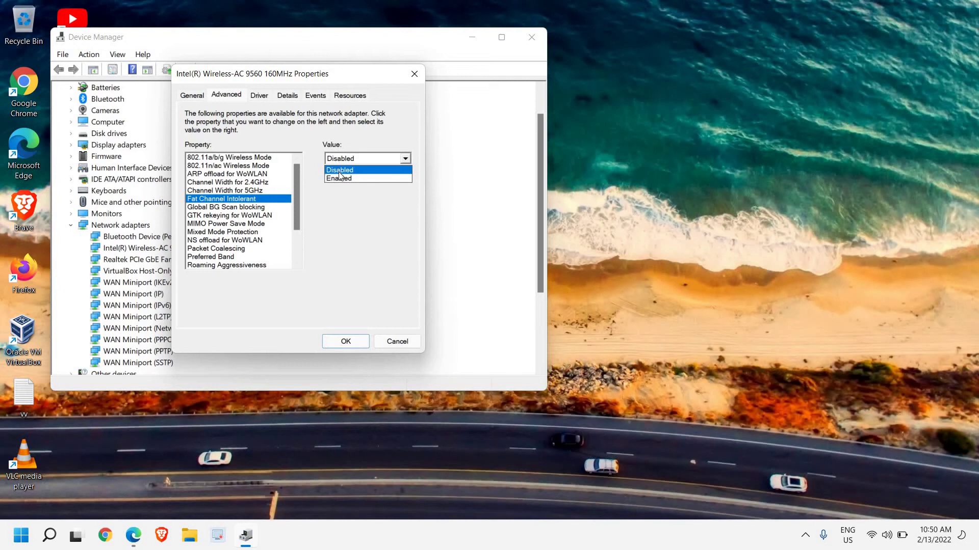
click(354, 172)
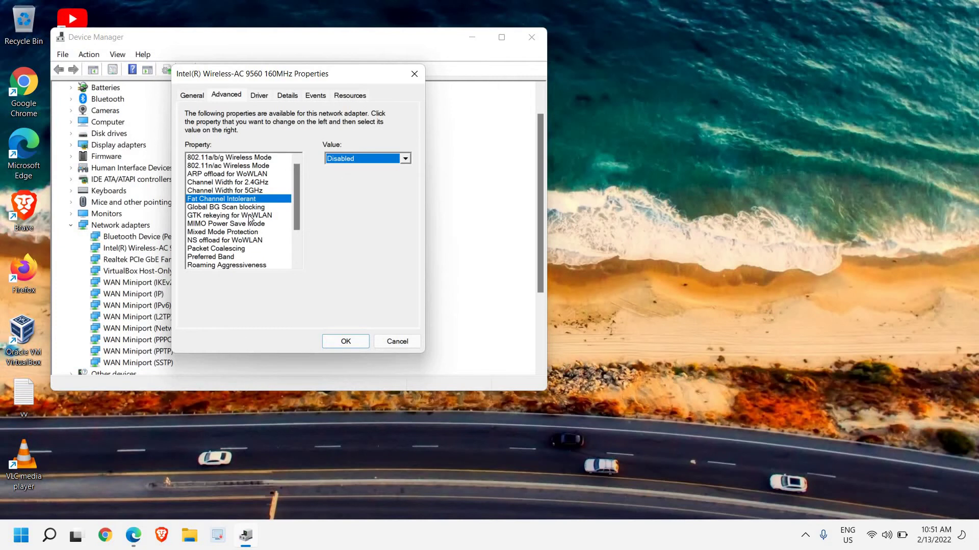
Step: Set the Preferred Band property to '3. Prefer 5GHz band'
scroll(250, 219, down, 1)
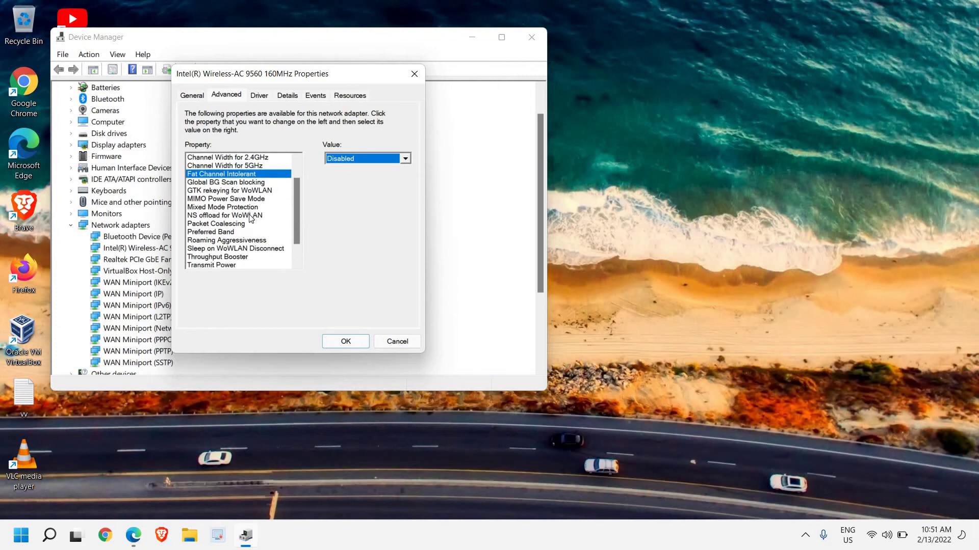
click(206, 233)
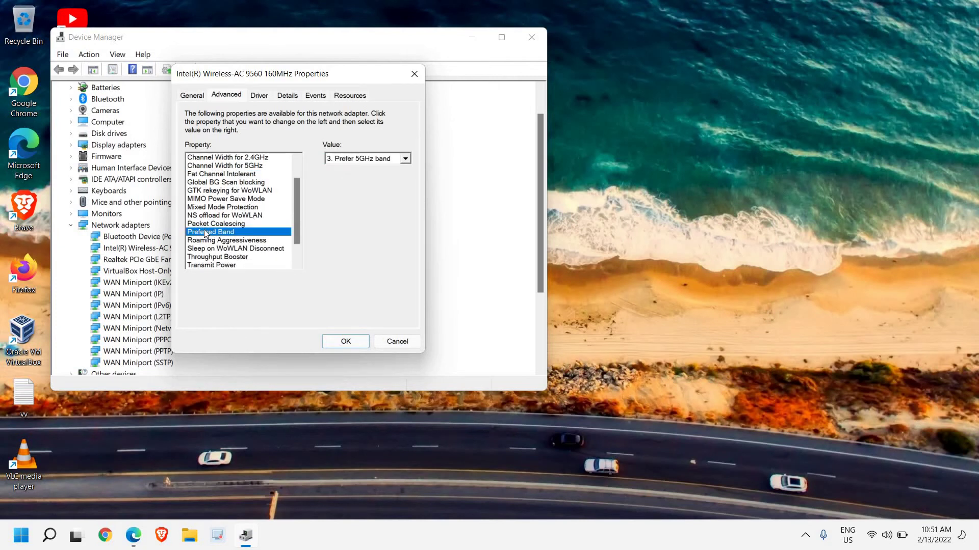
click(364, 159)
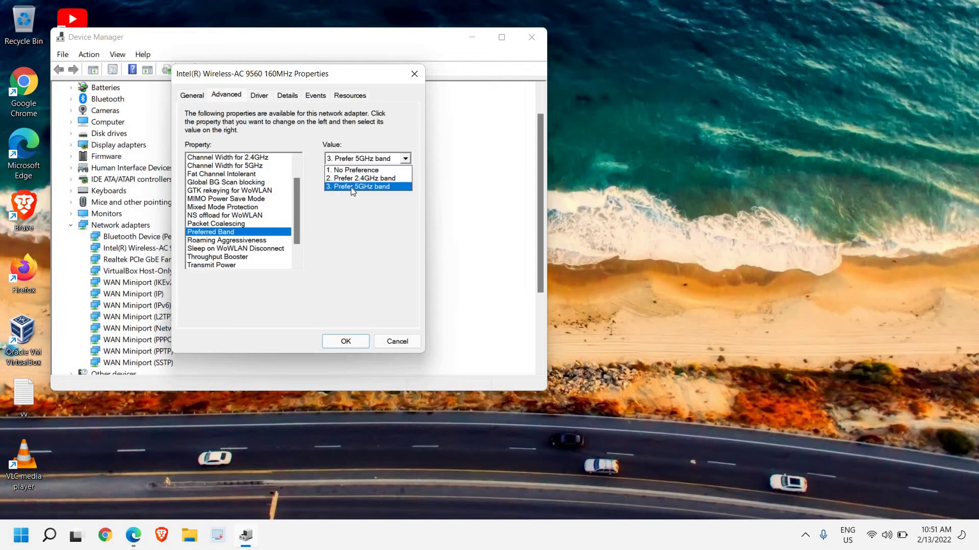
click(369, 232)
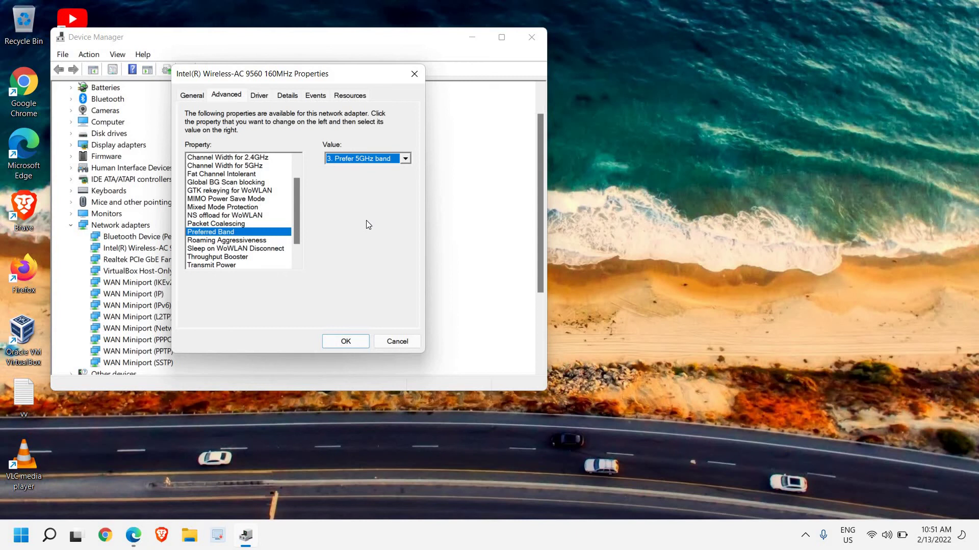
Step: Set Roaming Aggressiveness to '1. Lowest'
click(224, 241)
click(370, 157)
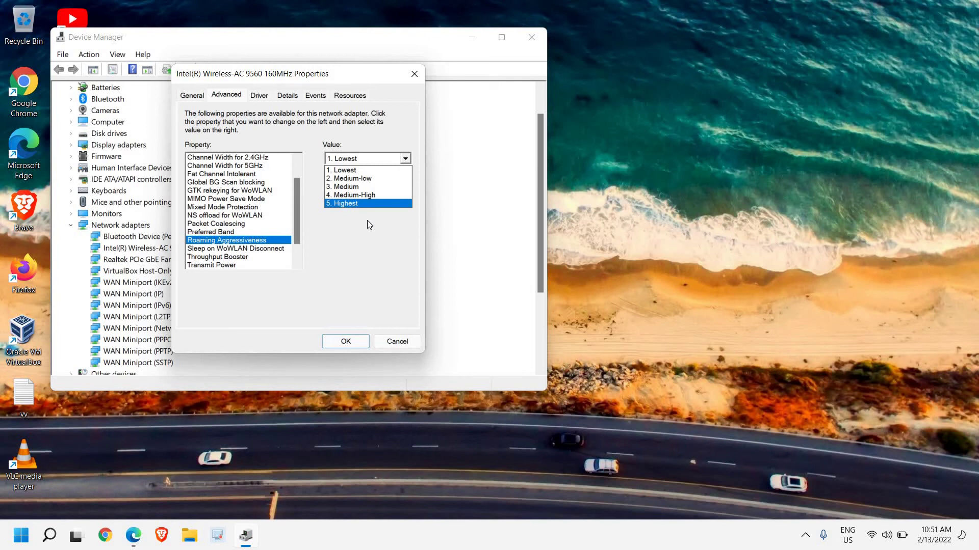
click(339, 172)
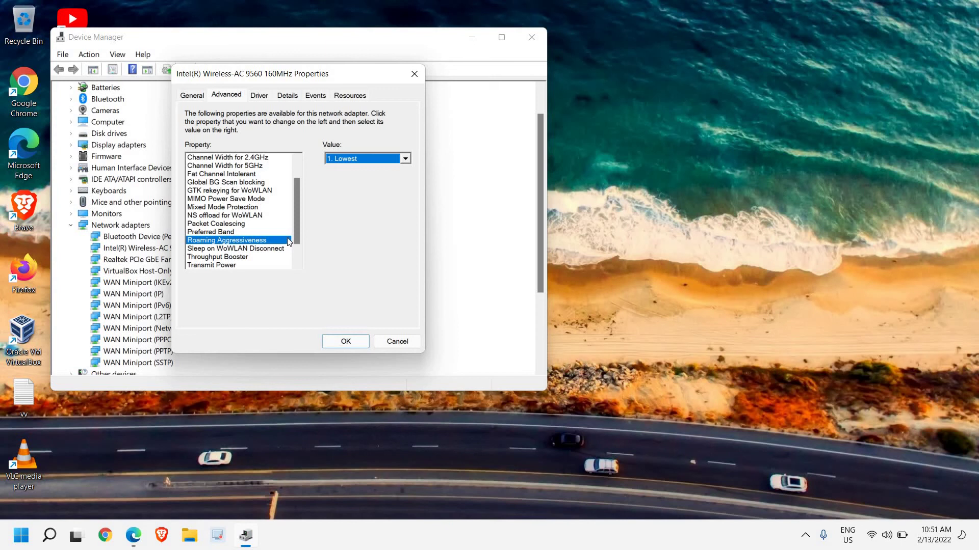
Step: Set Transmit Power to '5. Highest' and recheck both values
scroll(287, 238, down, 1)
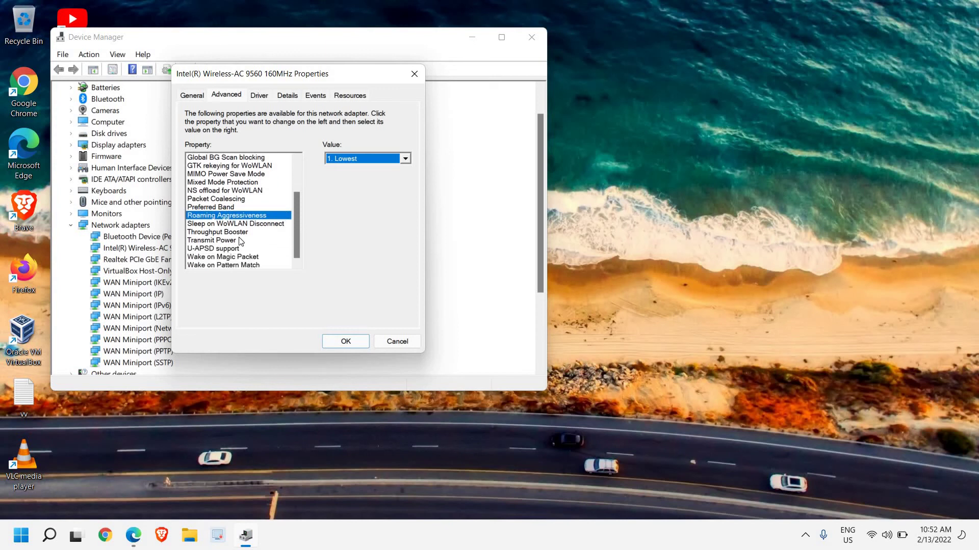
click(211, 240)
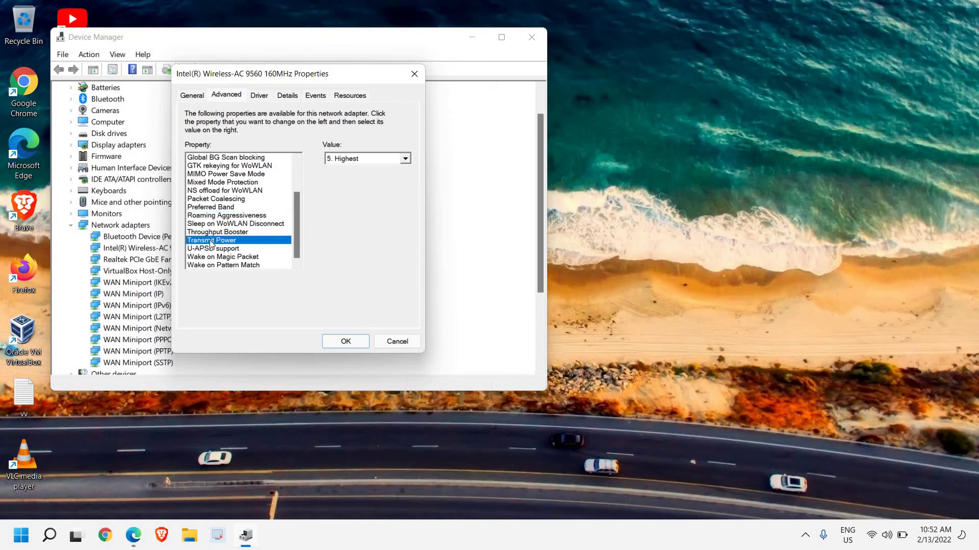
click(355, 161)
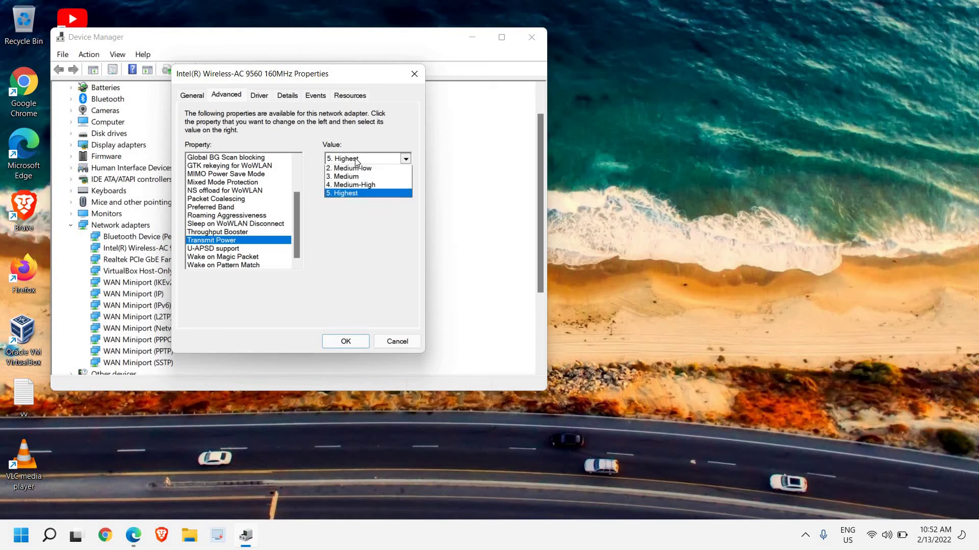
click(344, 202)
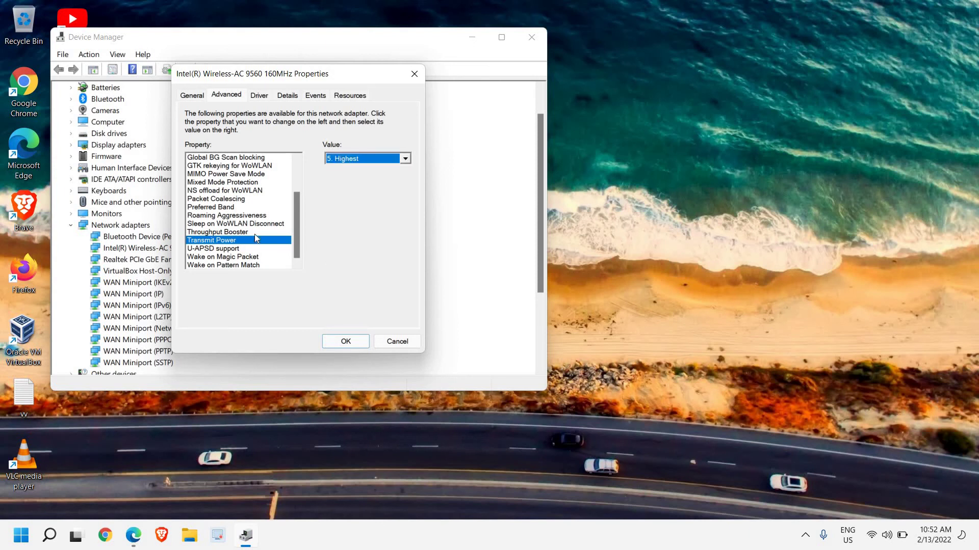
click(223, 223)
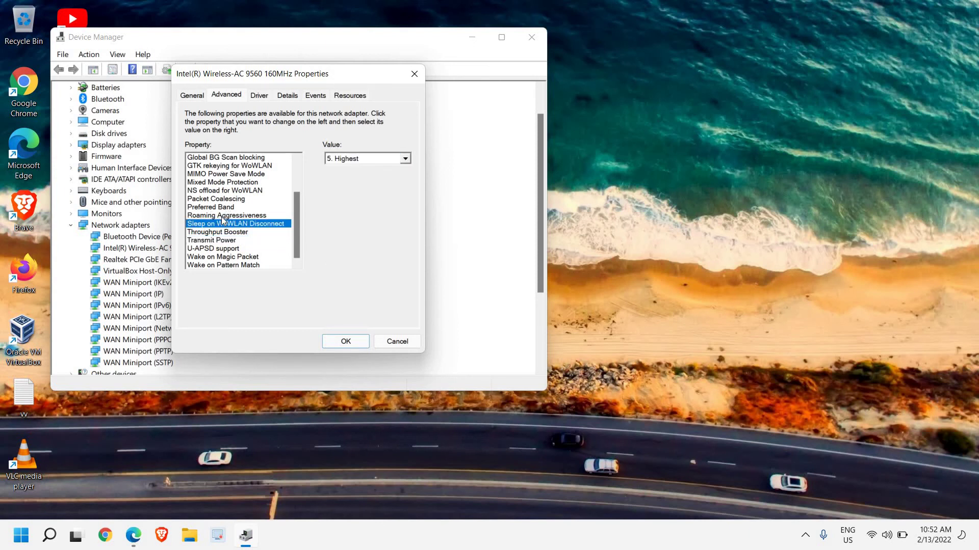
click(223, 216)
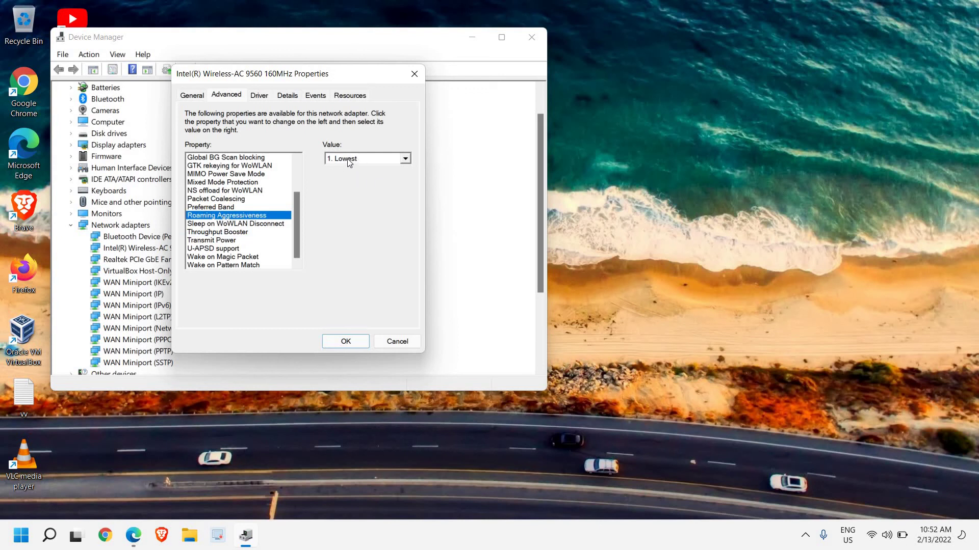
click(207, 240)
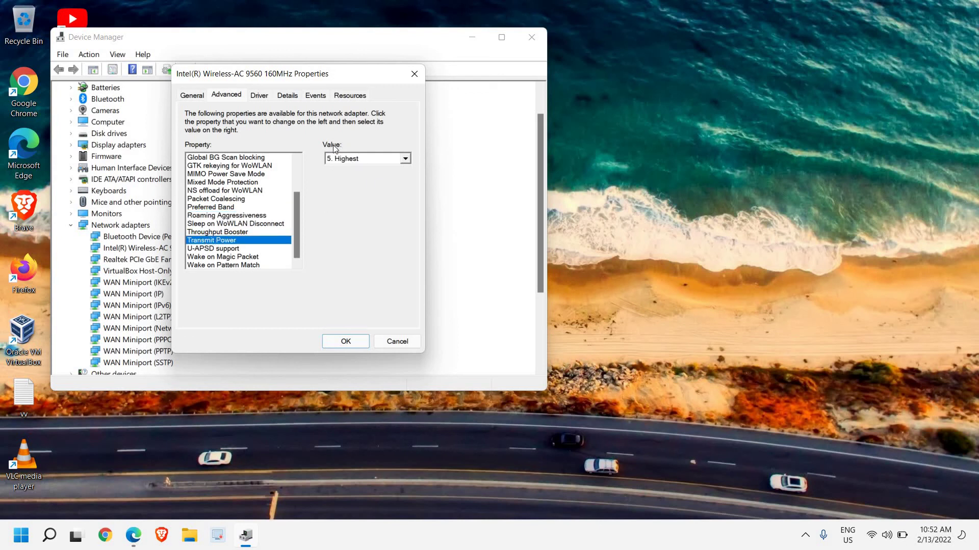
Step: Confirm the adapter Properties with OK and close Device Manager
click(345, 342)
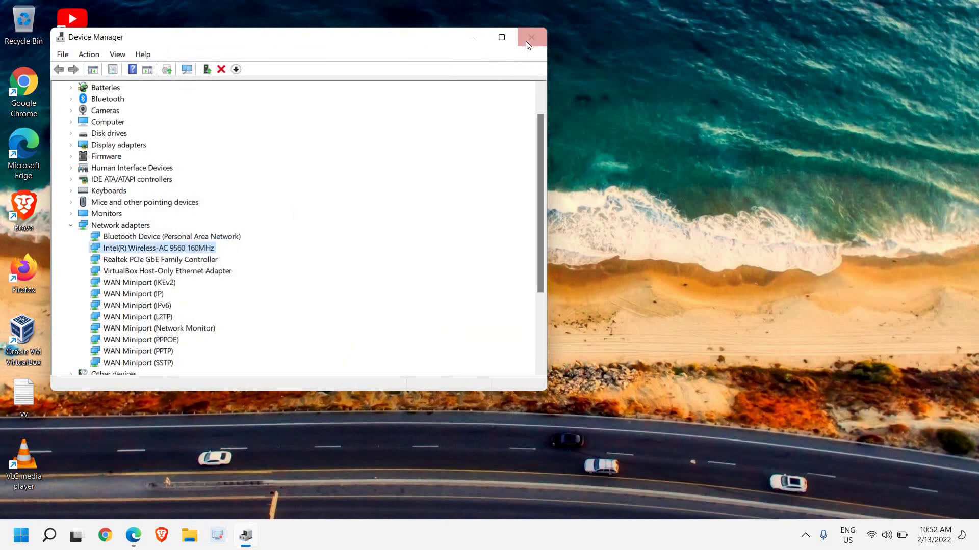
click(528, 42)
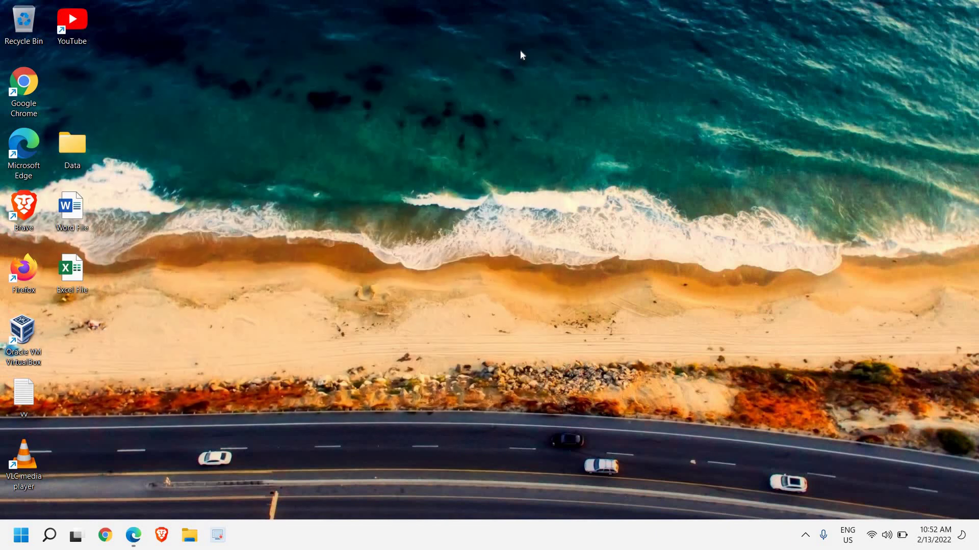